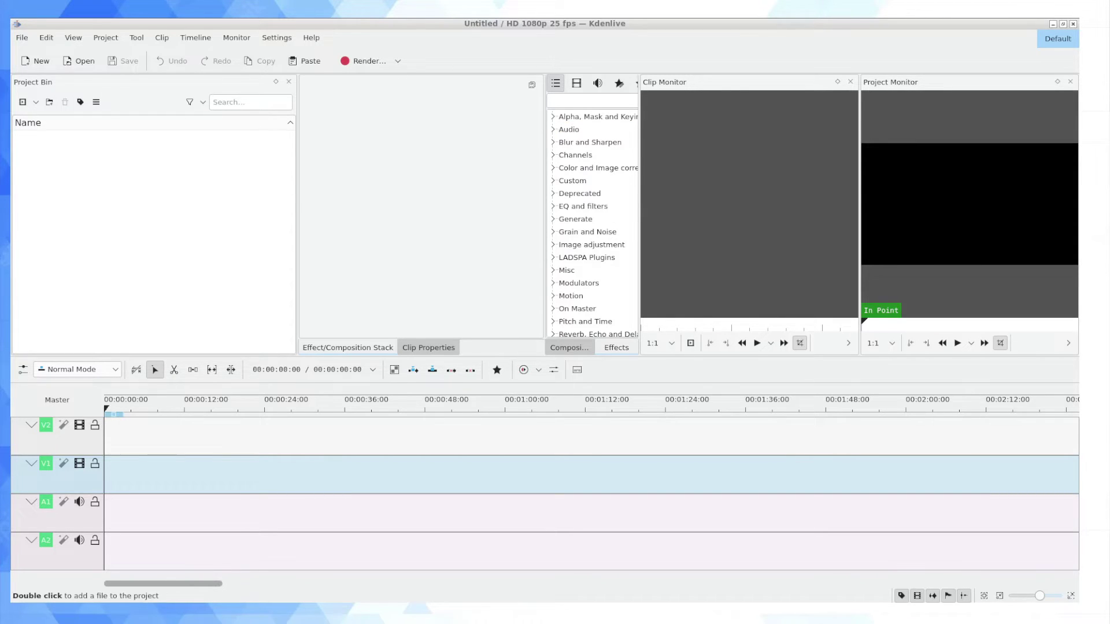
right_click(182, 193)
left_click(216, 216)
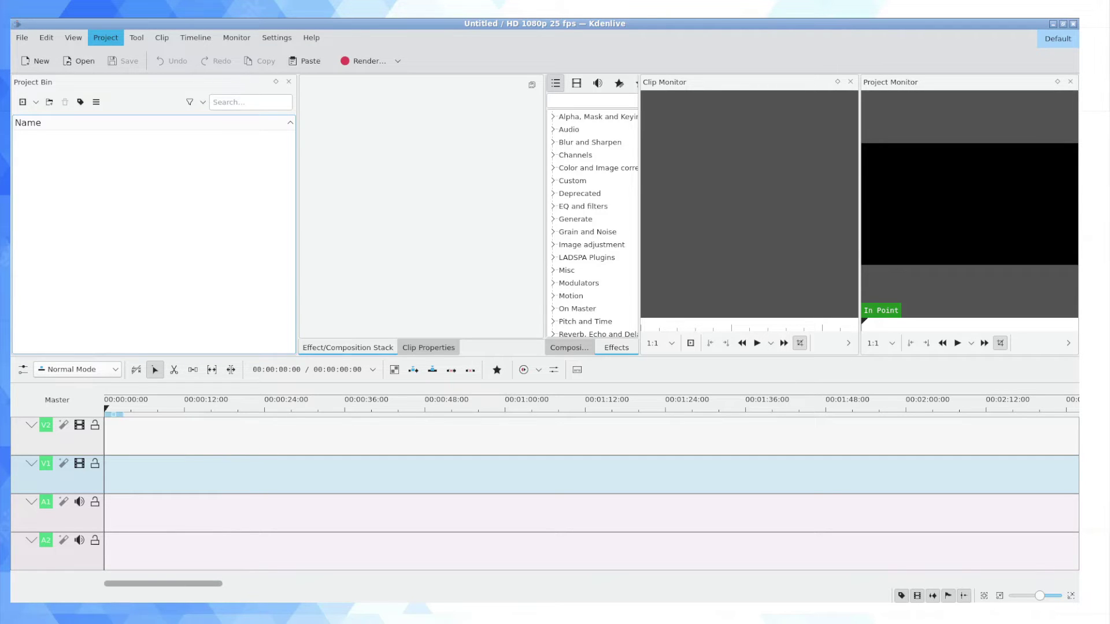
Step: Change the project profile to the custom vertical preset 1080x1920 29.46fps and accept the profile change
left_click(105, 37)
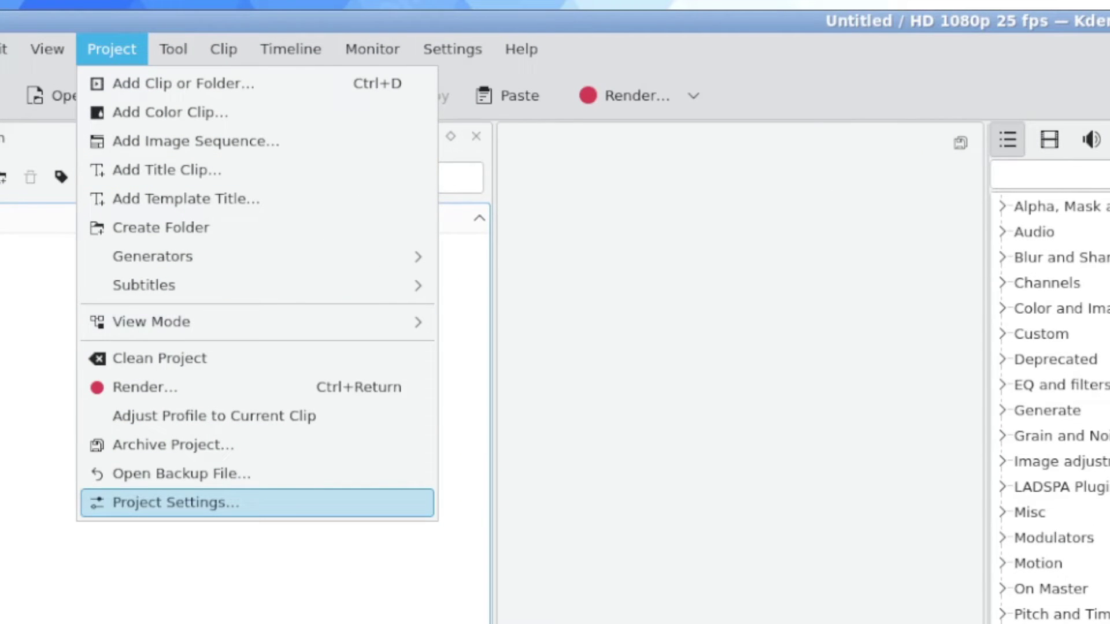
left_click(174, 503)
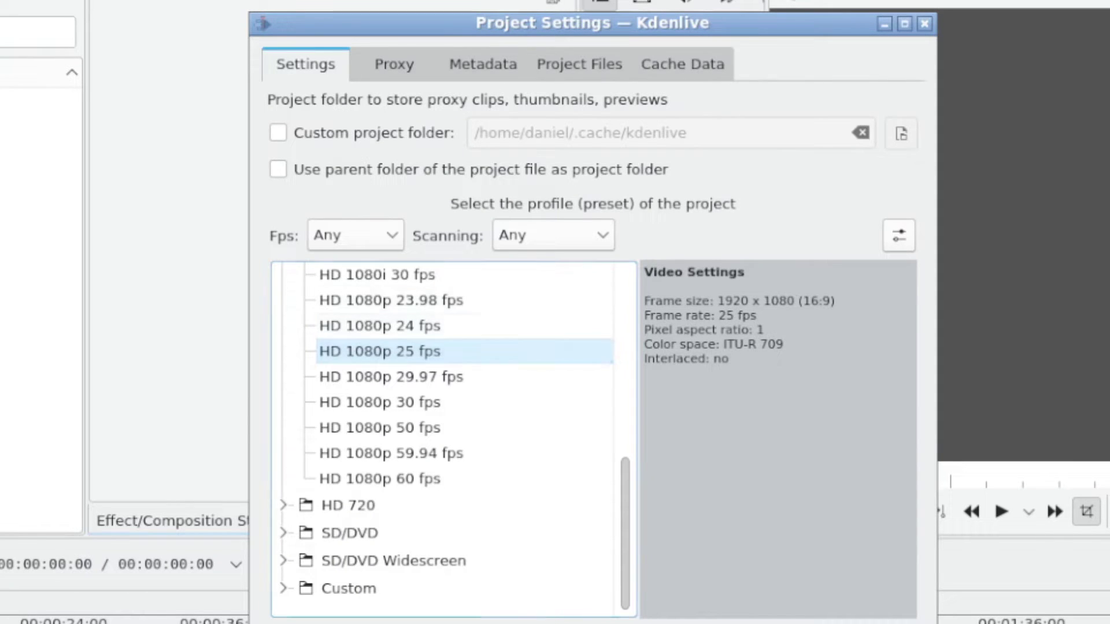
left_click(380, 327)
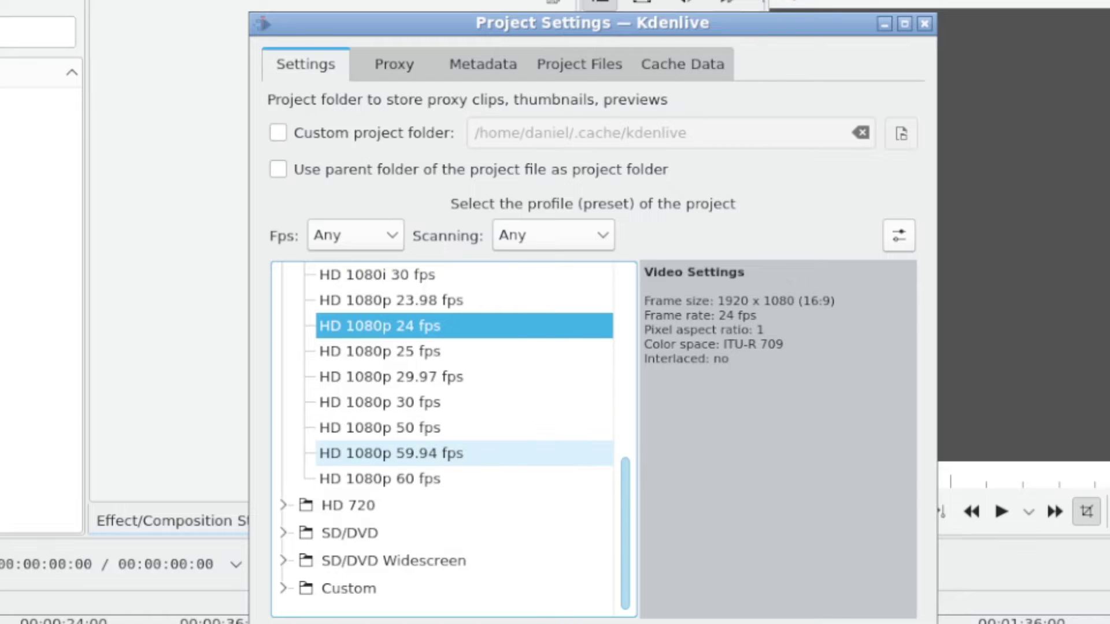
left_click(282, 589)
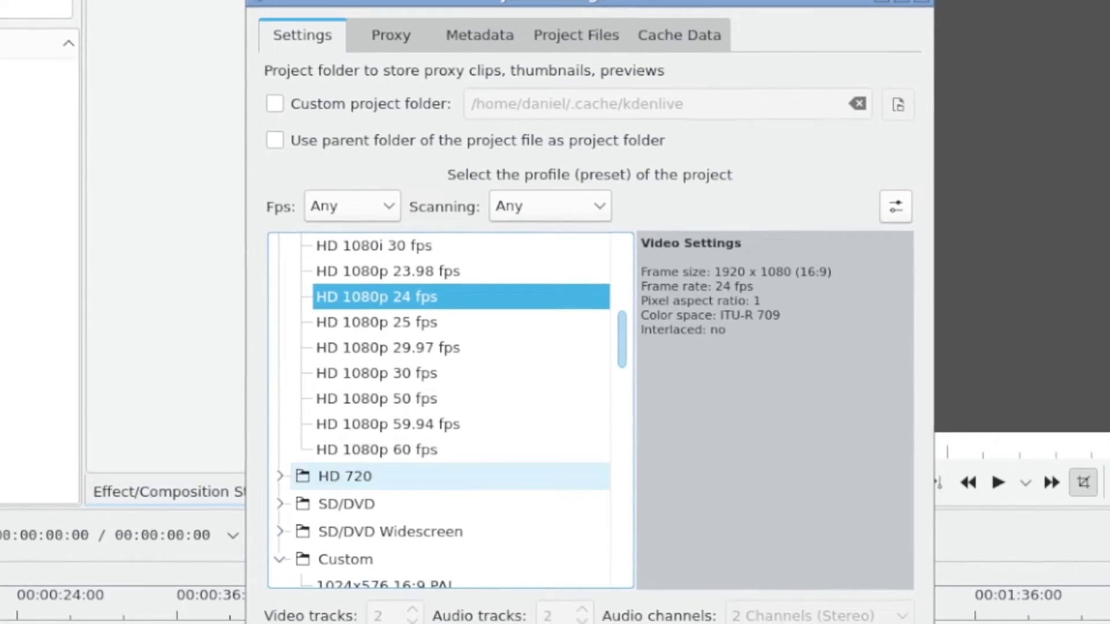
scroll(405, 462, "down", 1)
scroll(404, 418, "down", 1)
left_click(399, 445)
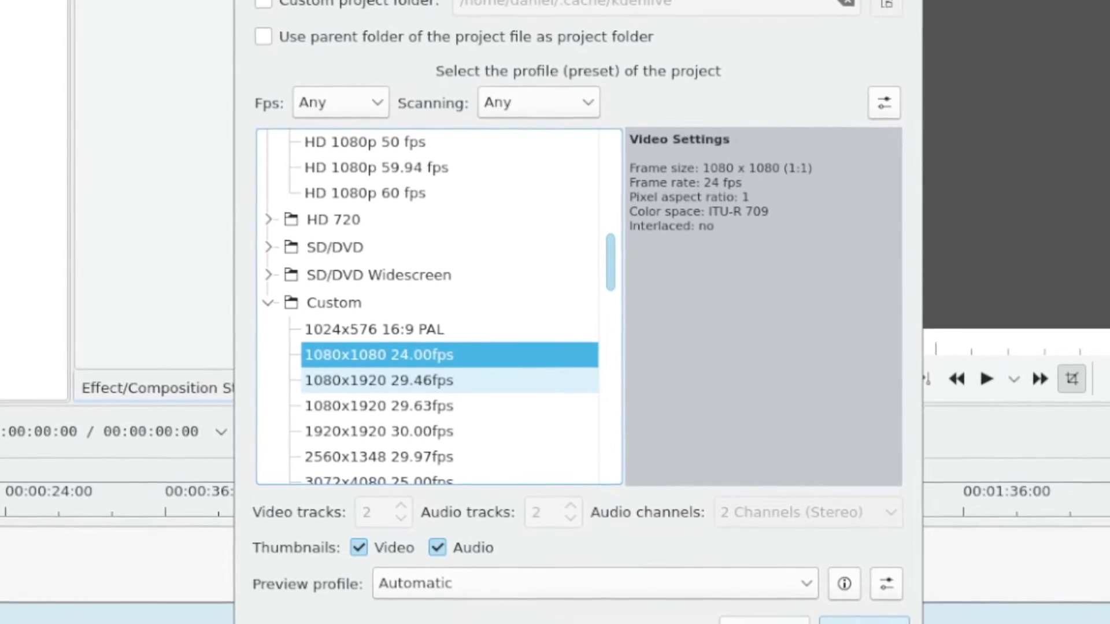
left_click(378, 367)
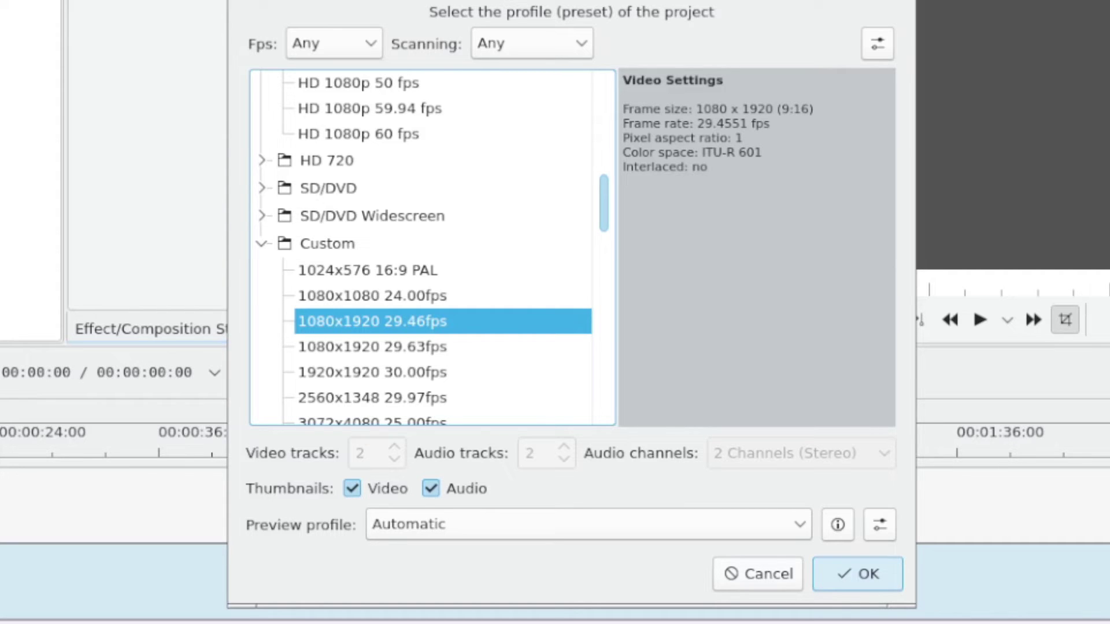
key("Return")
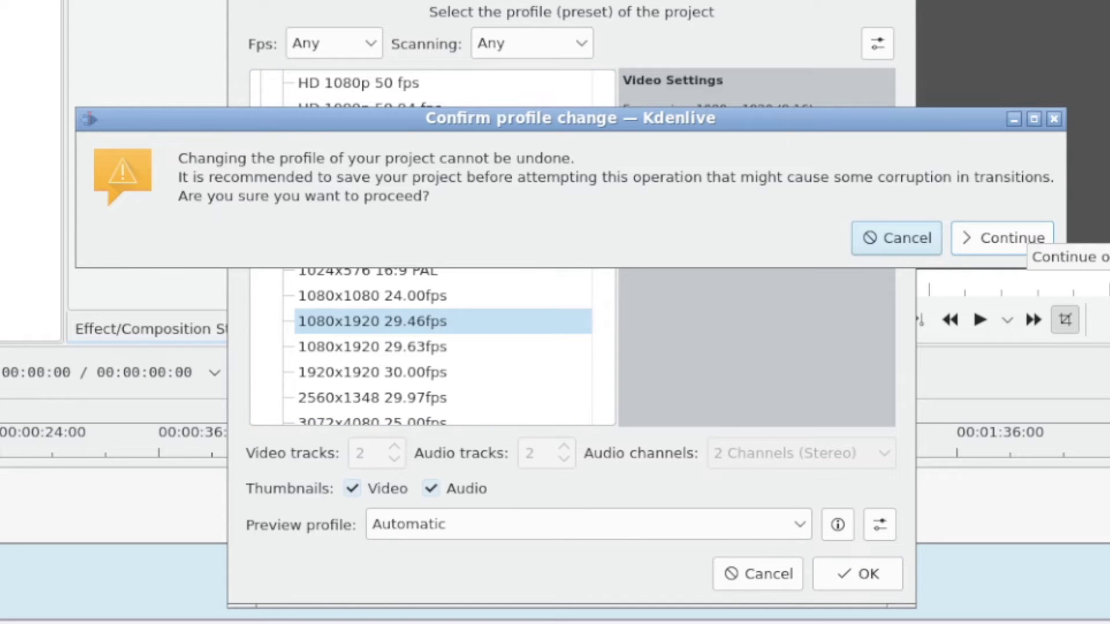
left_click(1003, 237)
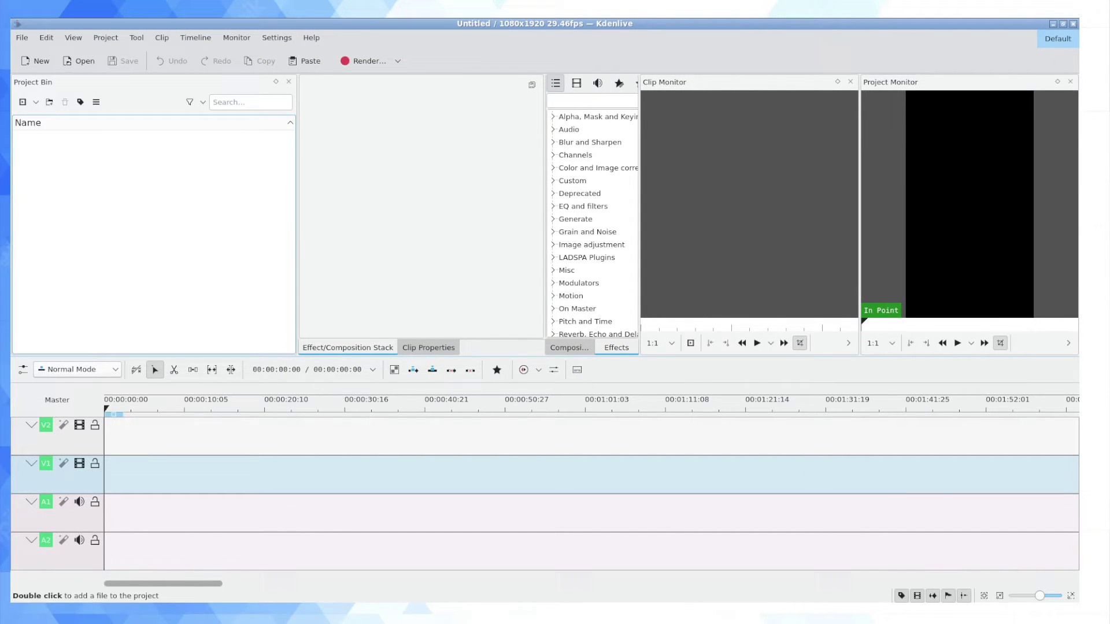
Step: Import smartbulbs.mp4 from the kdenlive_shorts folder and place it at the start of track V1
right_click(188, 231)
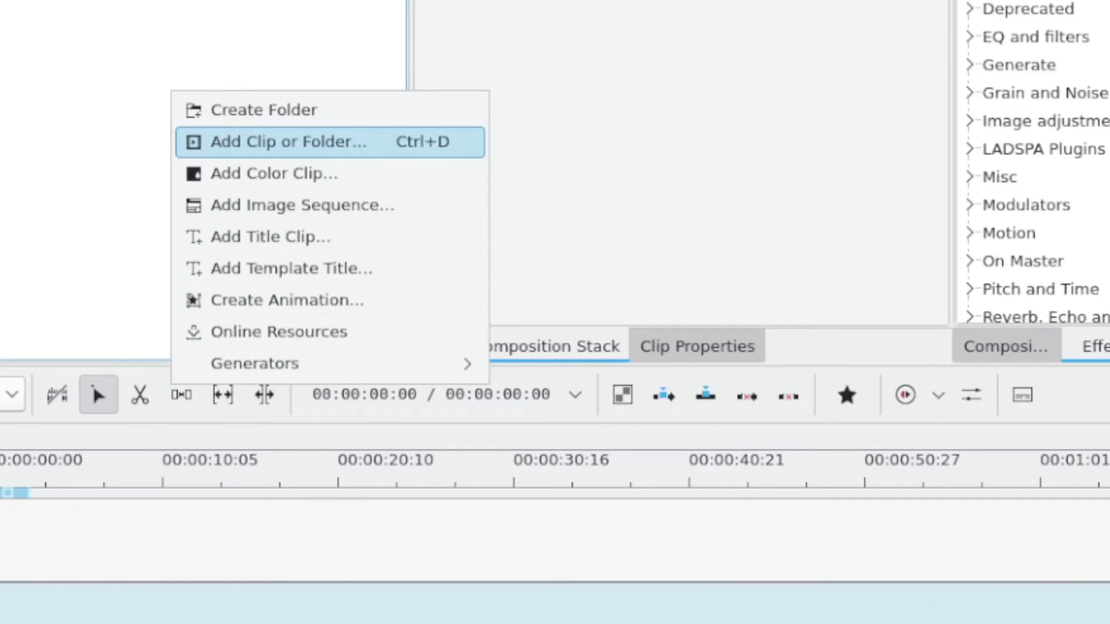
left_click(289, 142)
left_click(669, 44)
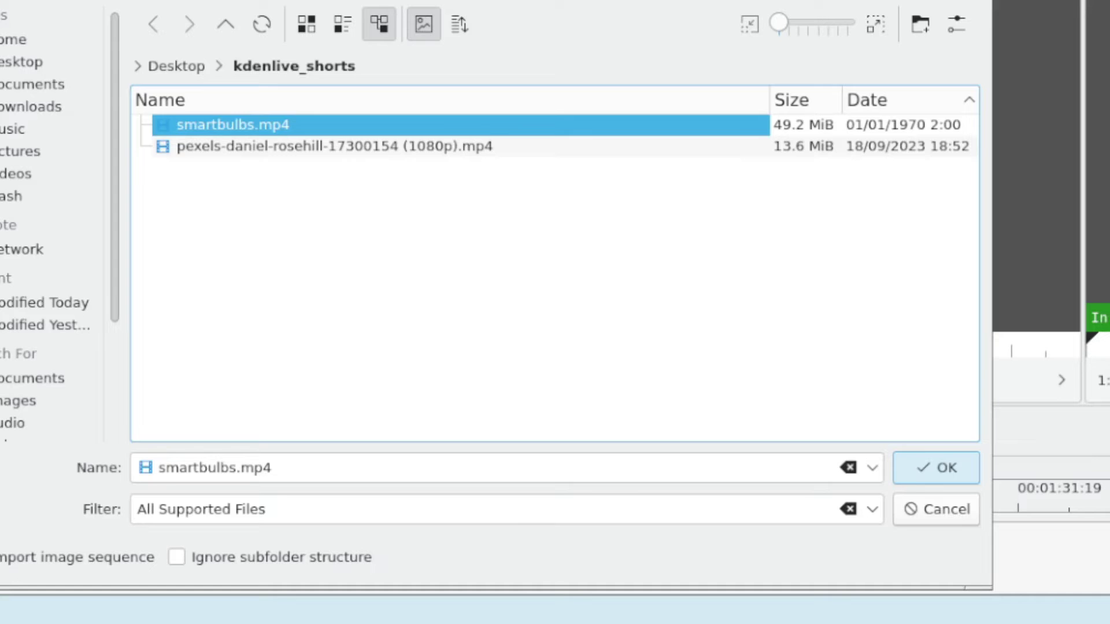
key("Return")
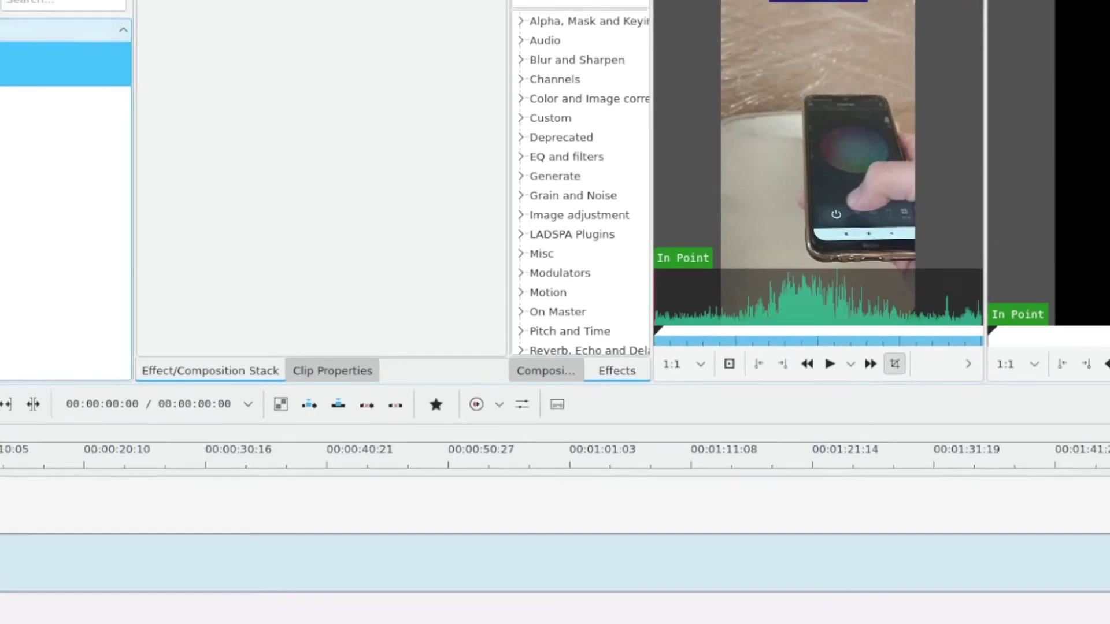
left_click_drag(75, 140, 145, 474)
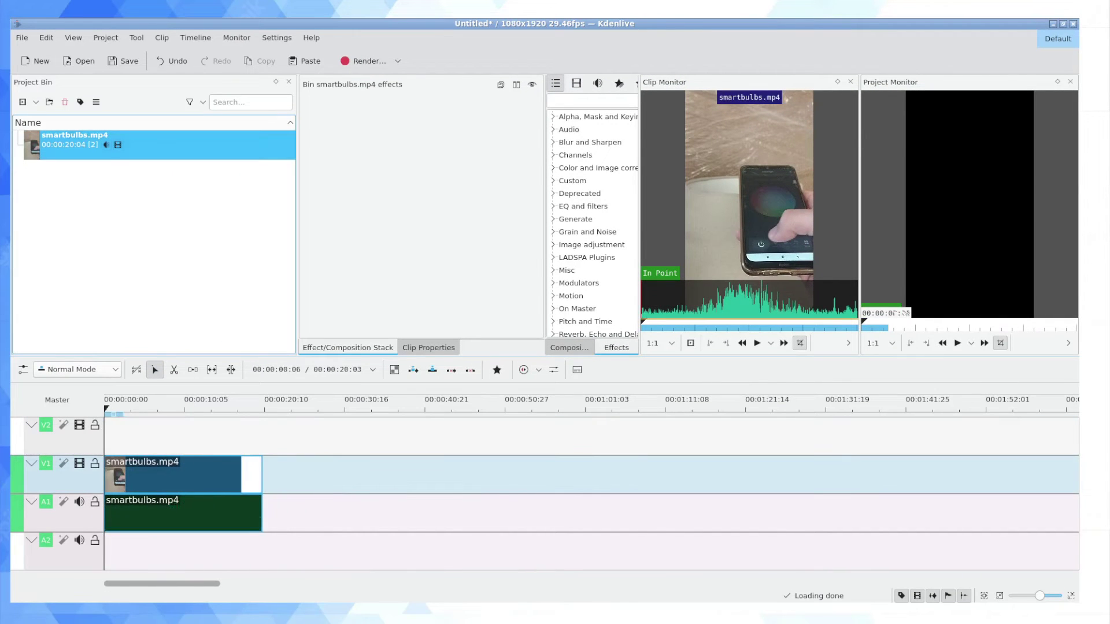
Step: Play back part of the smartbulbs.mp4 clip to check how it fits the vertical frame
left_click_drag(107, 408, 175, 408)
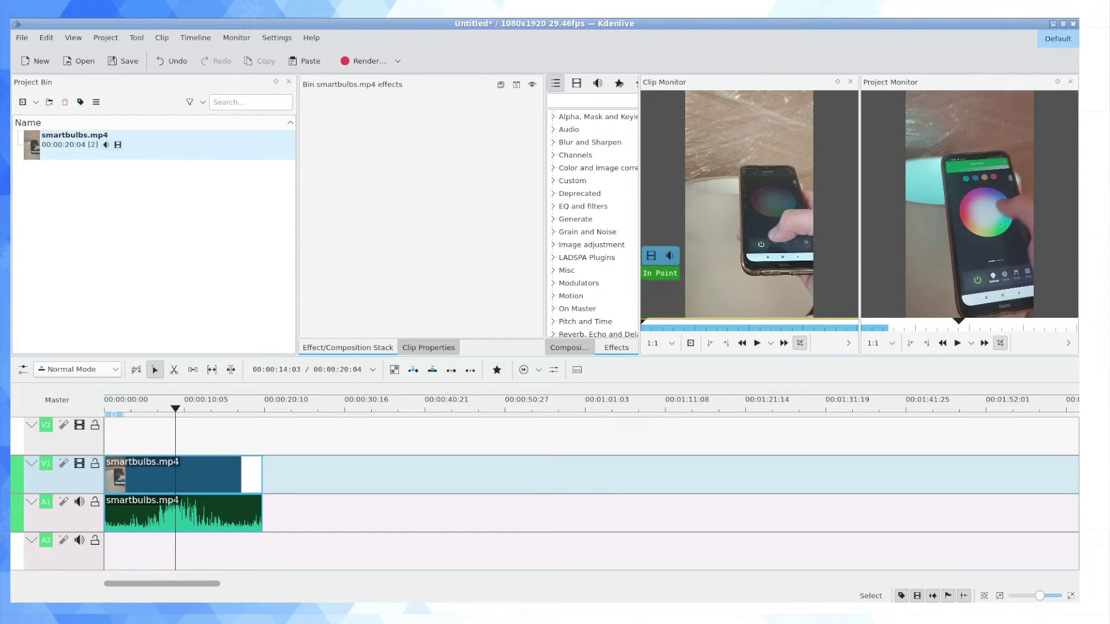
key("space")
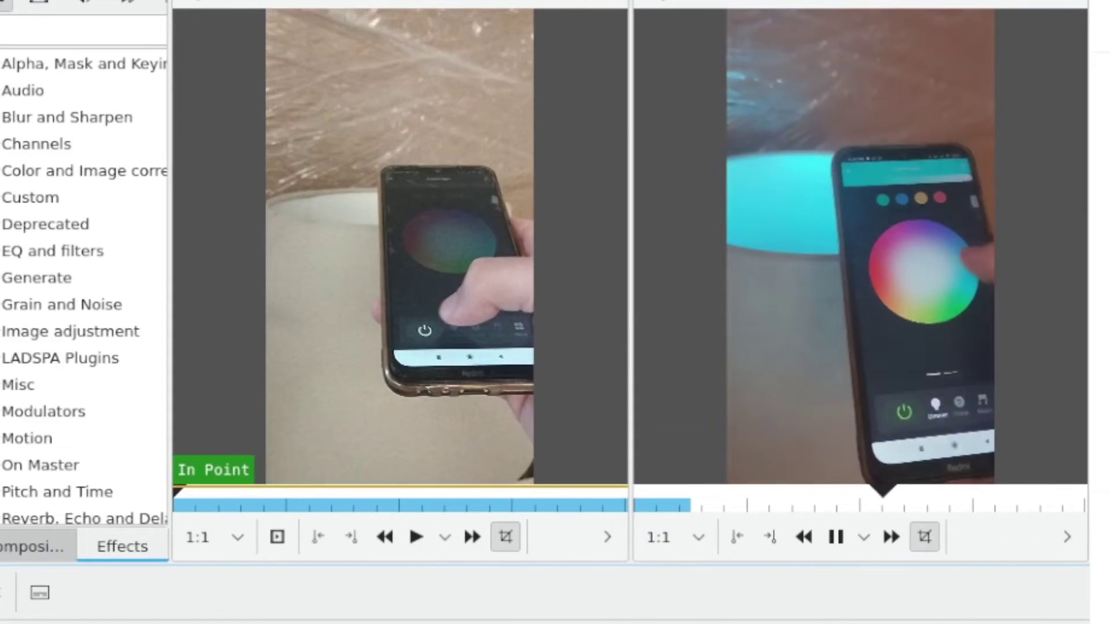
key("space")
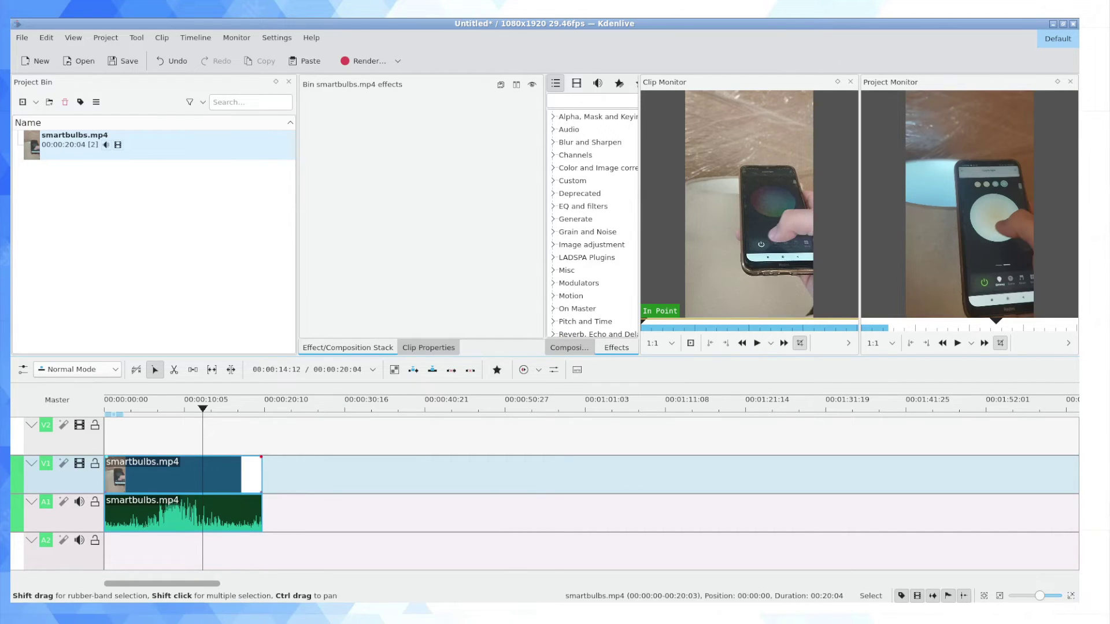
Step: Delete the smartbulbs.mp4 clip from the timeline
left_click(218, 477)
key("Delete")
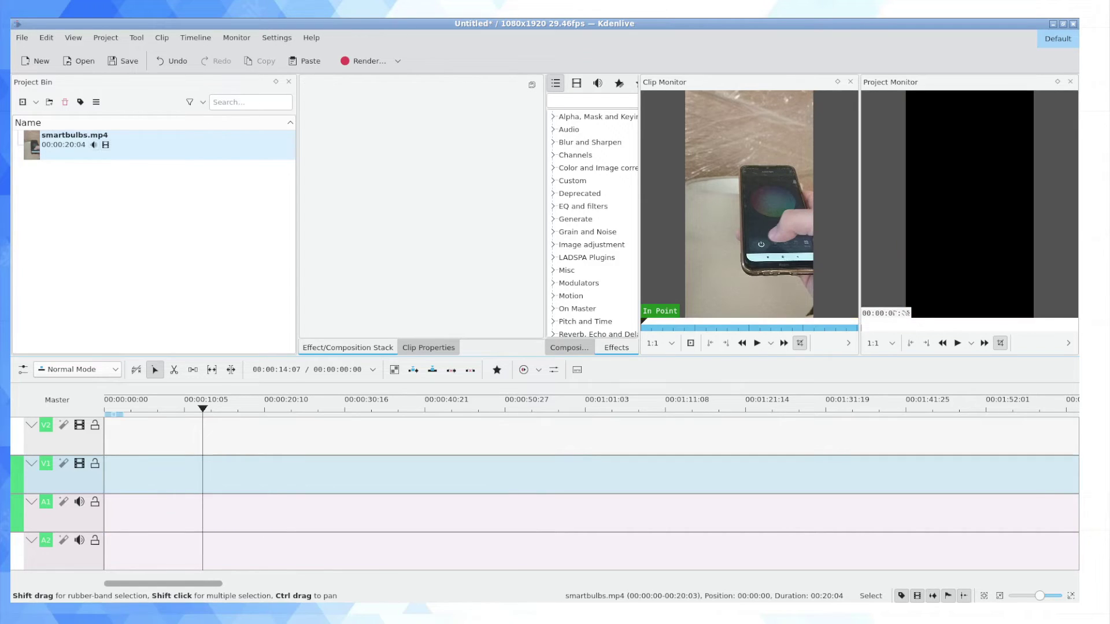
Step: Import the Pexels 1080p landscape video from the kdenlive_shorts folder and place it at the start of track V1
double_click(153, 249)
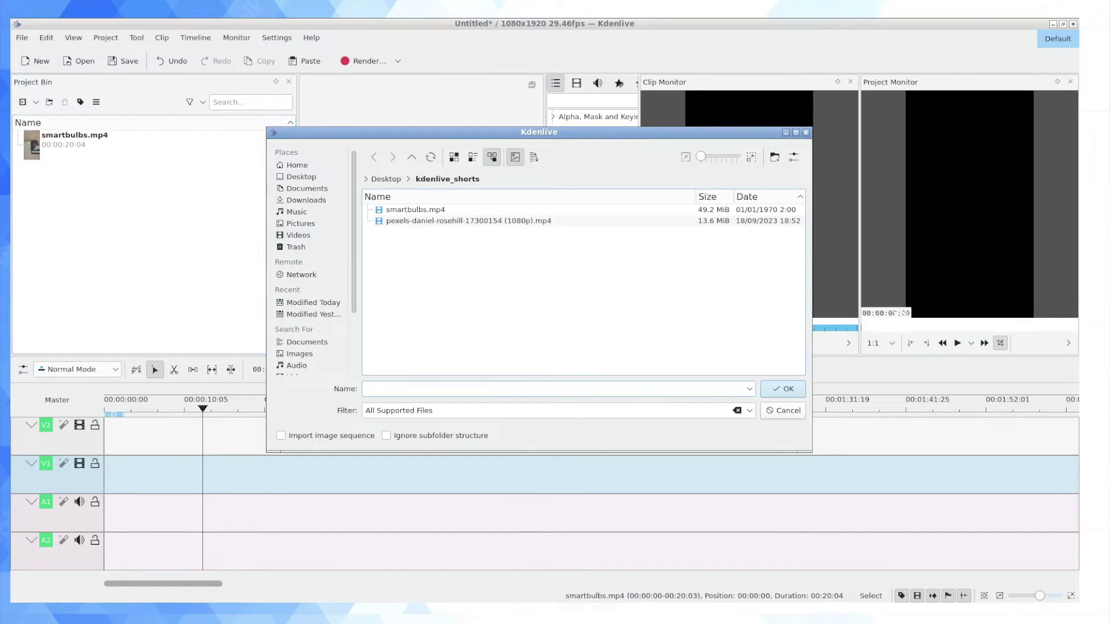
double_click(469, 221)
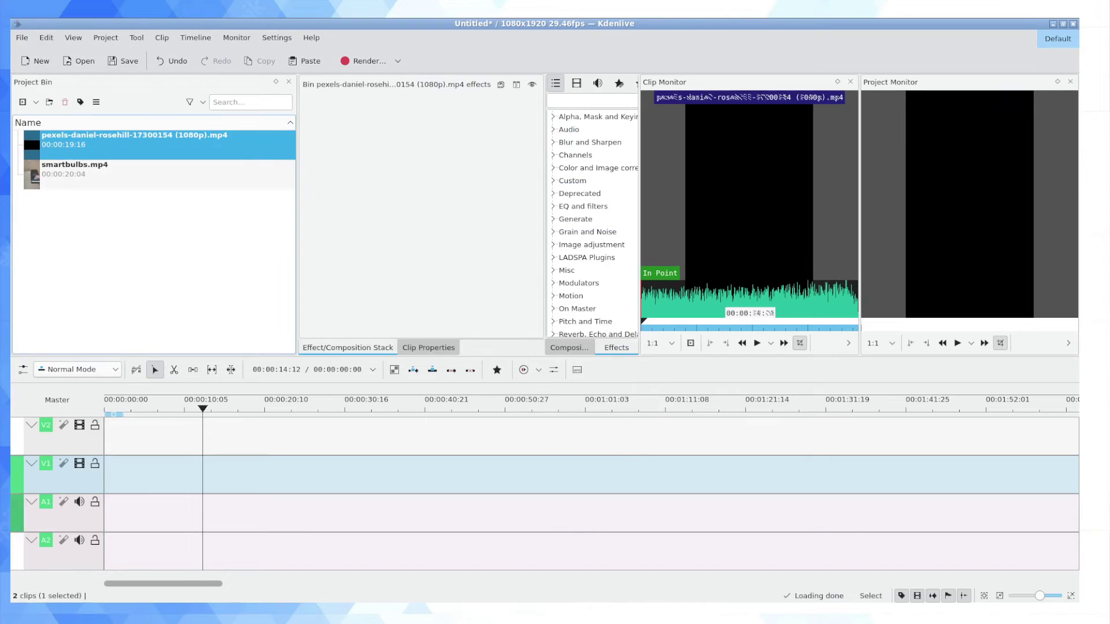
left_click_drag(184, 146, 137, 504)
Step: Remove the first and last segments of the cut Pexels clip and move the middle segment to the timeline's start
left_click_drag(206, 481, 175, 481)
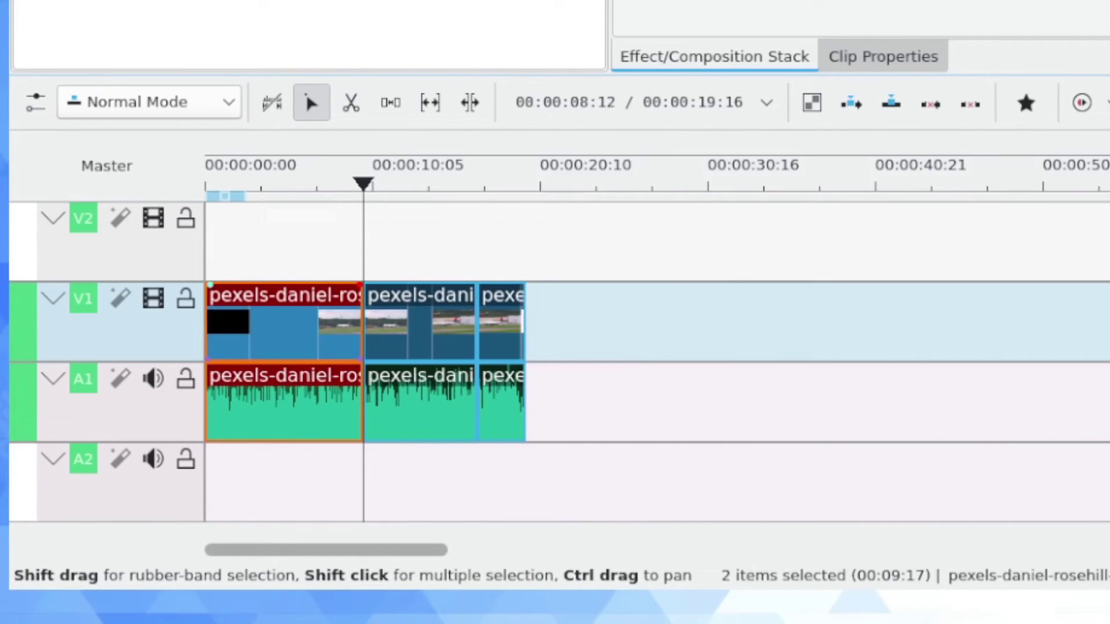
key("Delete")
left_click(505, 322)
key("Delete")
left_click_drag(462, 176, 205, 176)
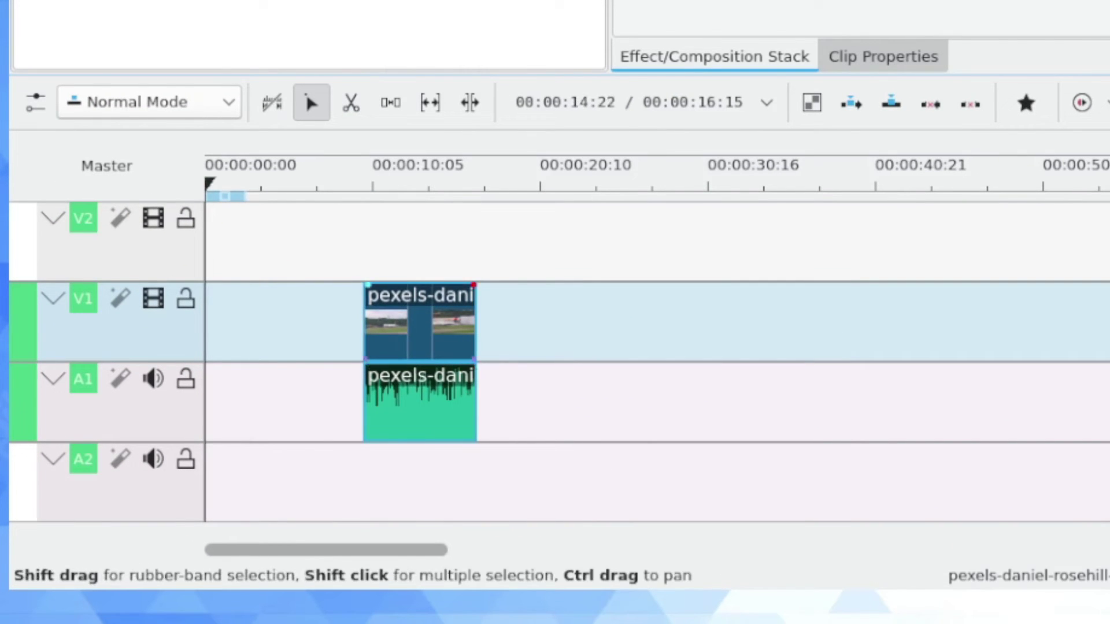
left_click_drag(448, 322, 294, 322)
Step: Add a Transform effect to the remaining clip on track V1, with the playhead inside the clip
left_click(273, 177)
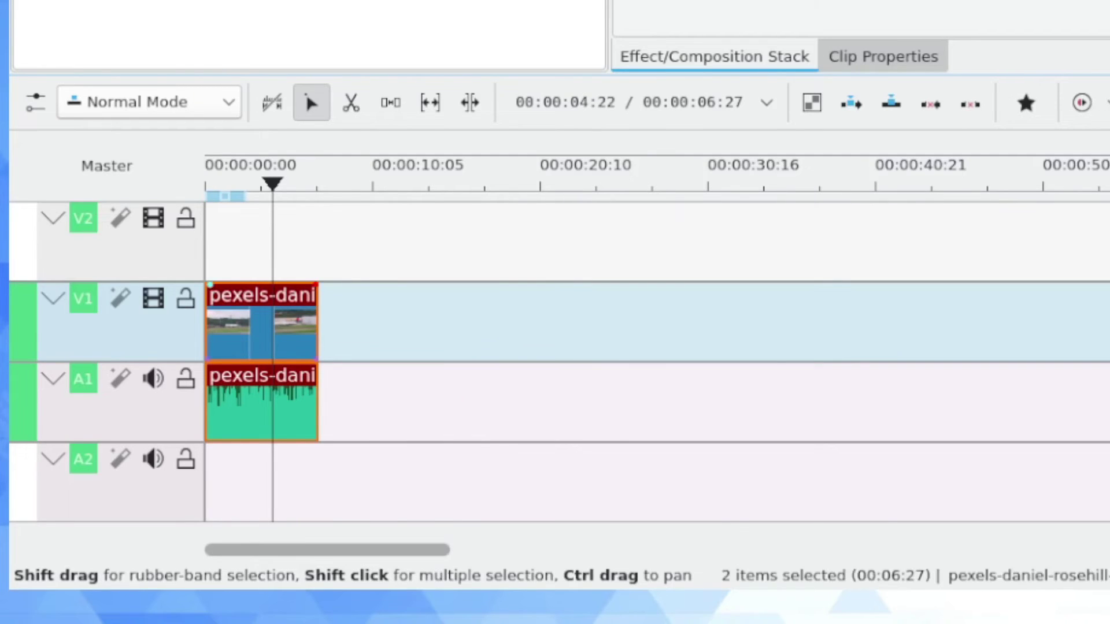
right_click(277, 337)
mouse_move(404, 288)
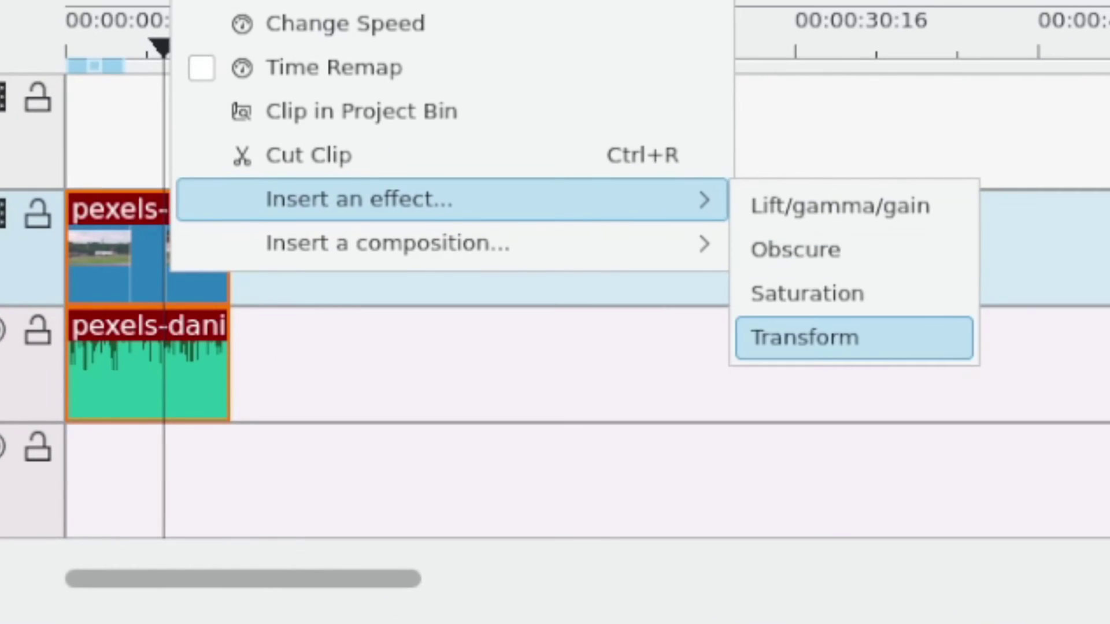
left_click(751, 364)
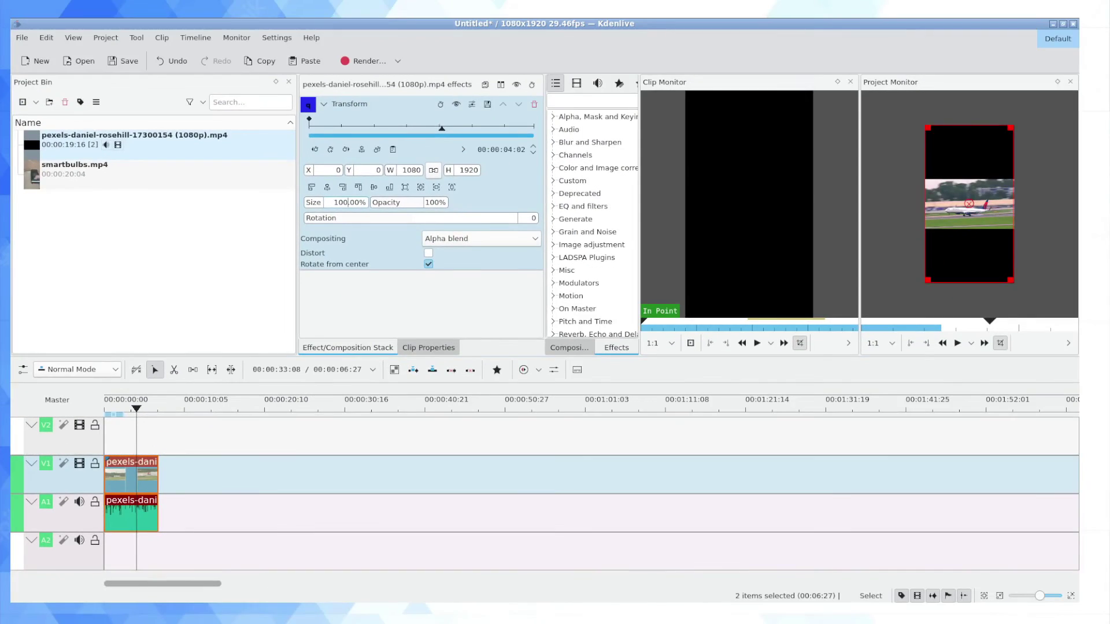
Step: Enlarge the clip with the Transform effect to fill the vertical frame, and reposition it to show the airplane's nose and front fuselage
mouse_move(349, 203)
left_mouse_down()
mouse_move(383, 203)
mouse_move(348, 203)
left_mouse_up()
scroll(969, 203, "down", 7)
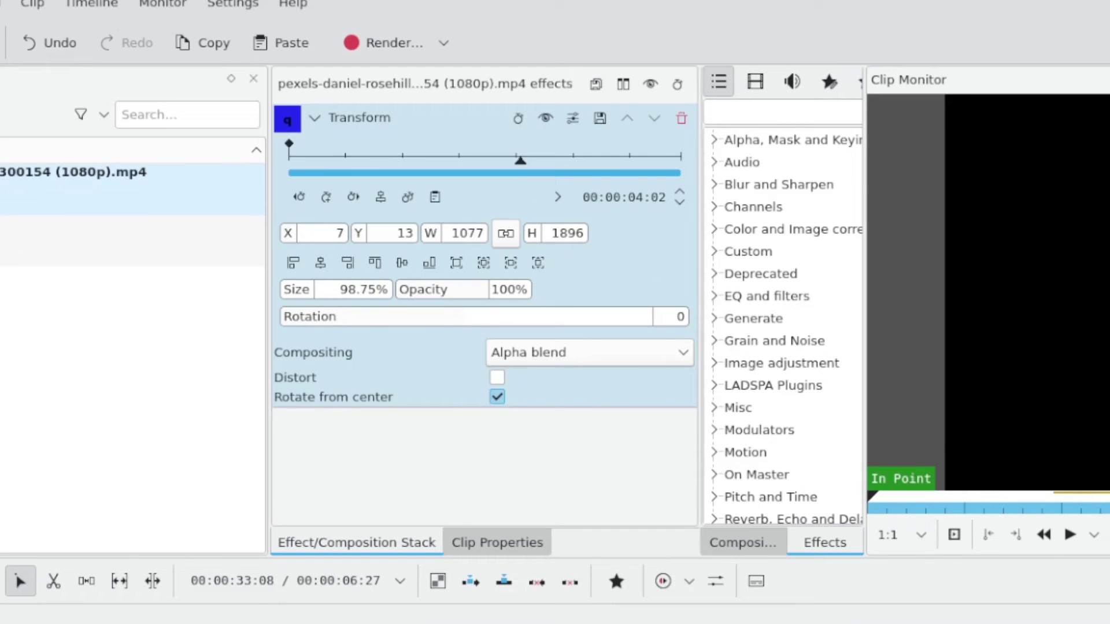
left_click_drag(1109, 430, 1109, 588)
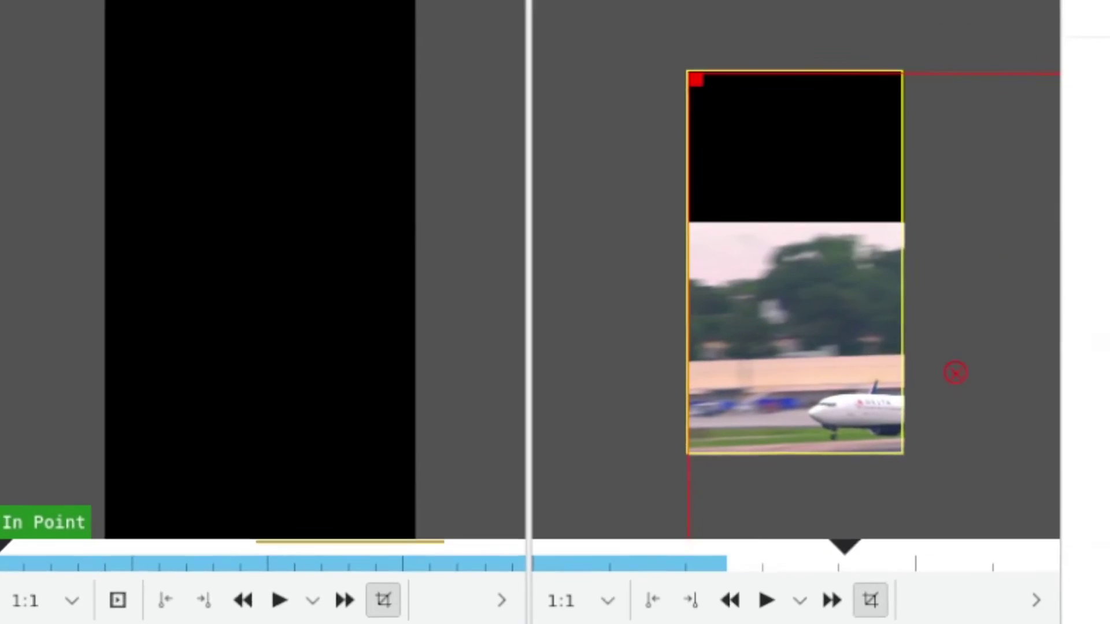
left_click_drag(1062, 124, 779, 0)
left_click_drag(393, 0, 408, 0)
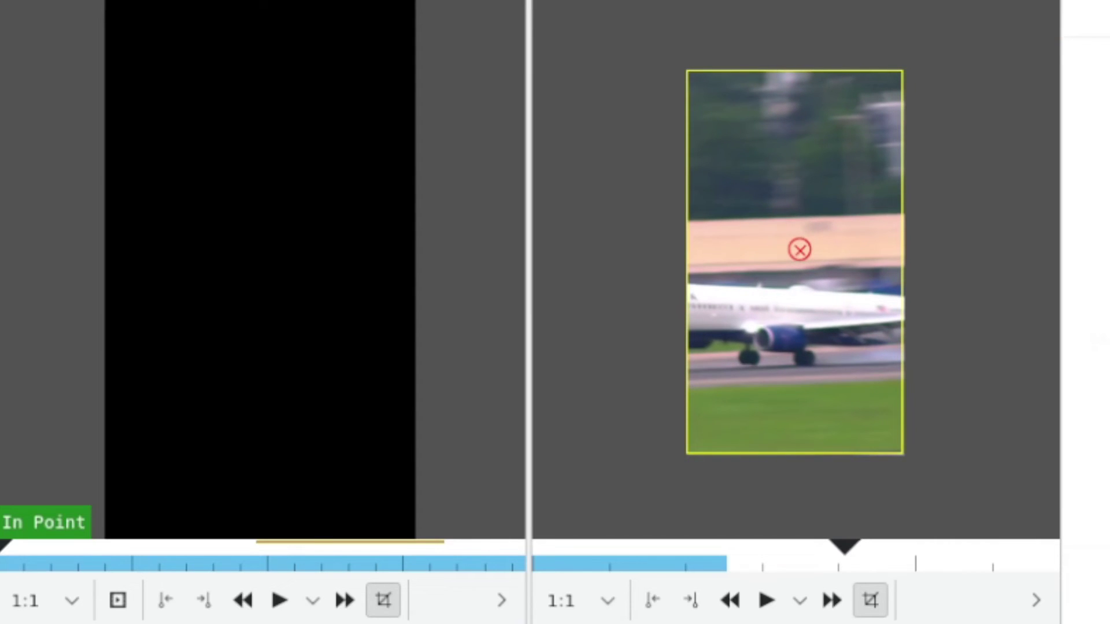
mouse_move(799, 250)
left_mouse_down()
mouse_move(860, 226)
mouse_move(931, 242)
left_mouse_up()
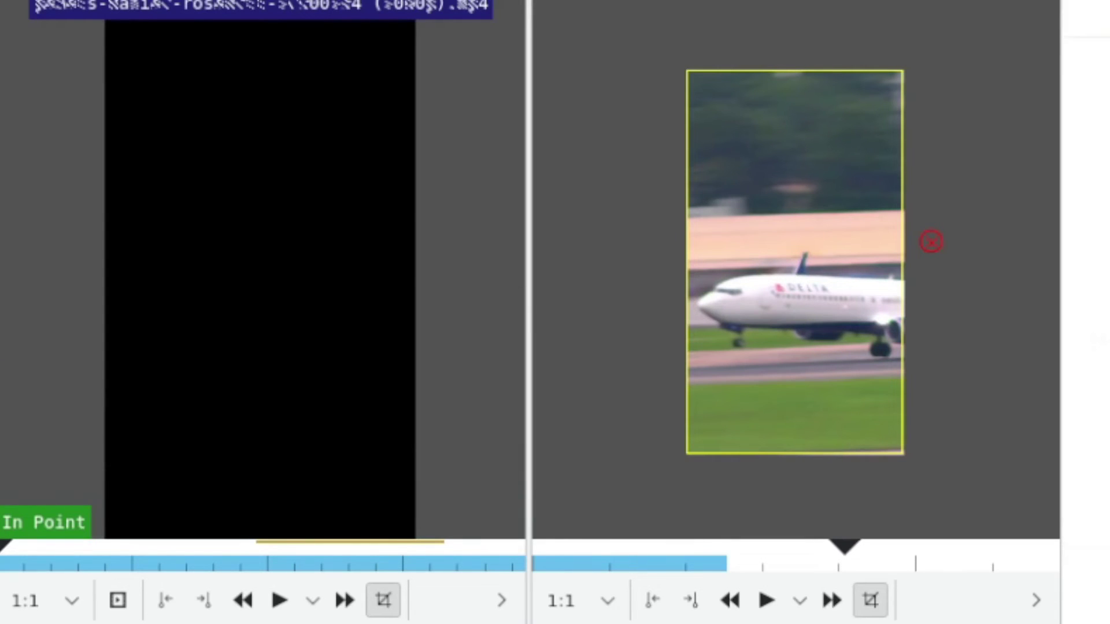
Step: Play back the transformed clip to check the airplane's framing in the vertical format
key("Home")
key("space")
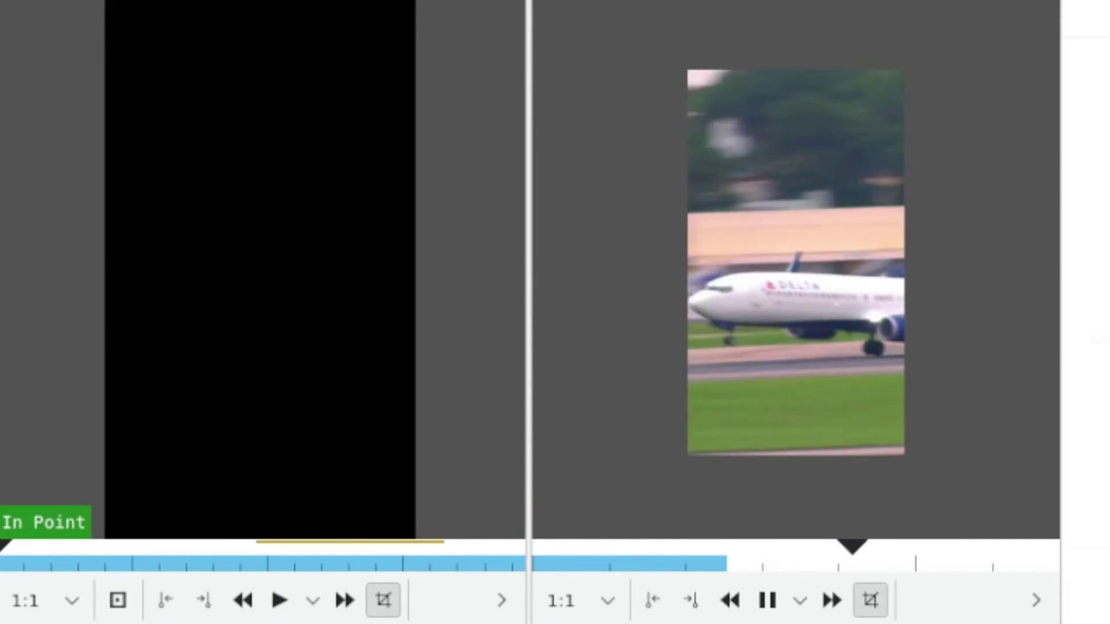
key("space")
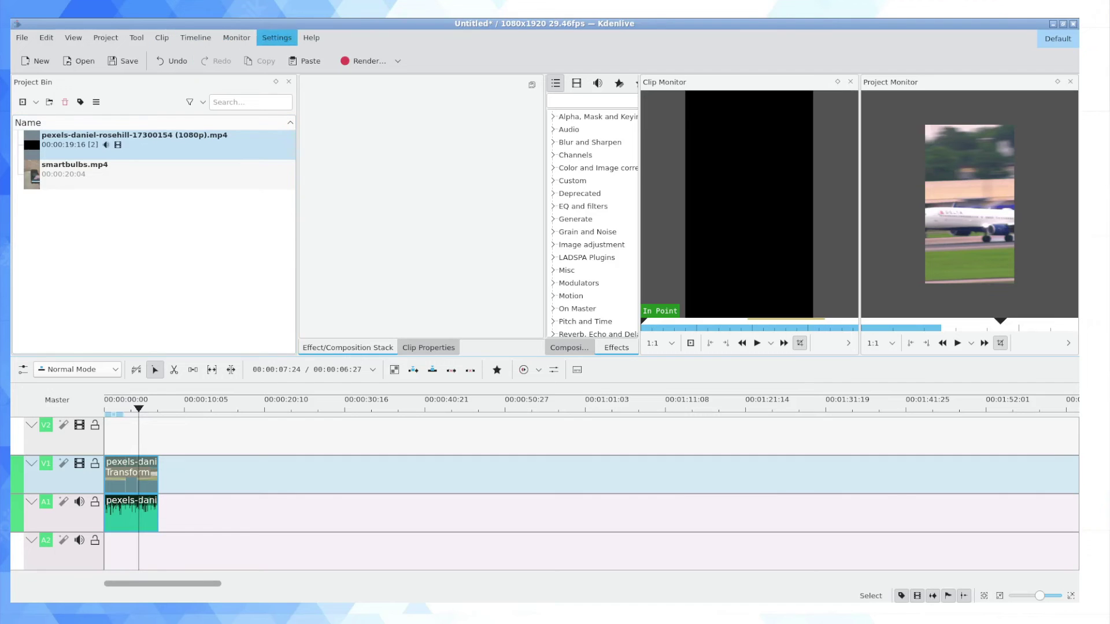
Step: Change the project profile to the custom square preset 1080x1080 24.00fps and accept the profile change
left_click(105, 38)
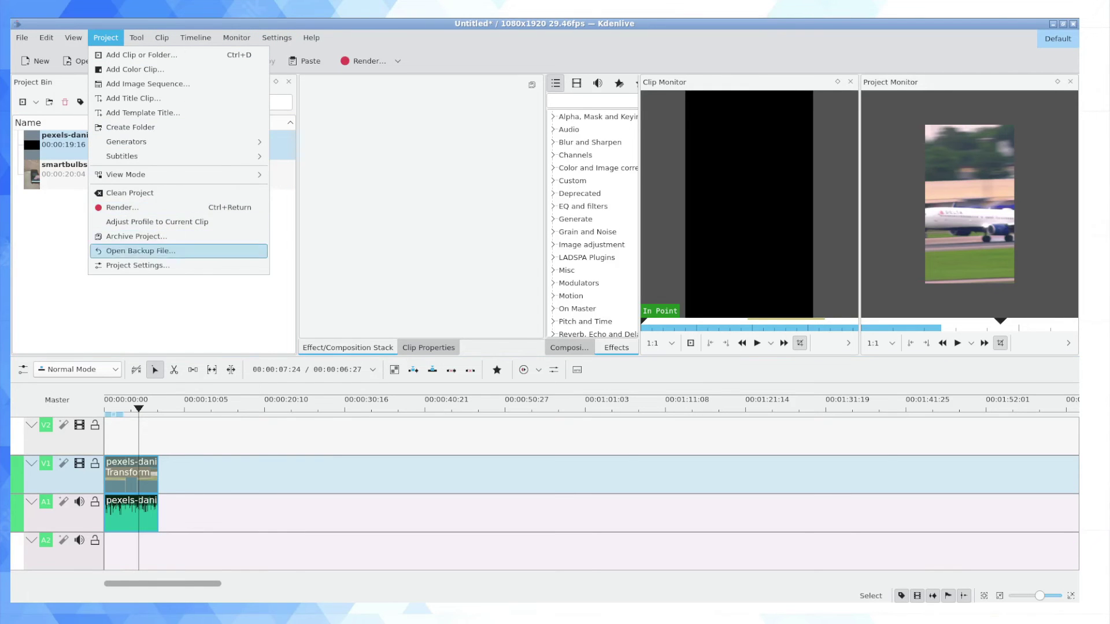
left_click(139, 266)
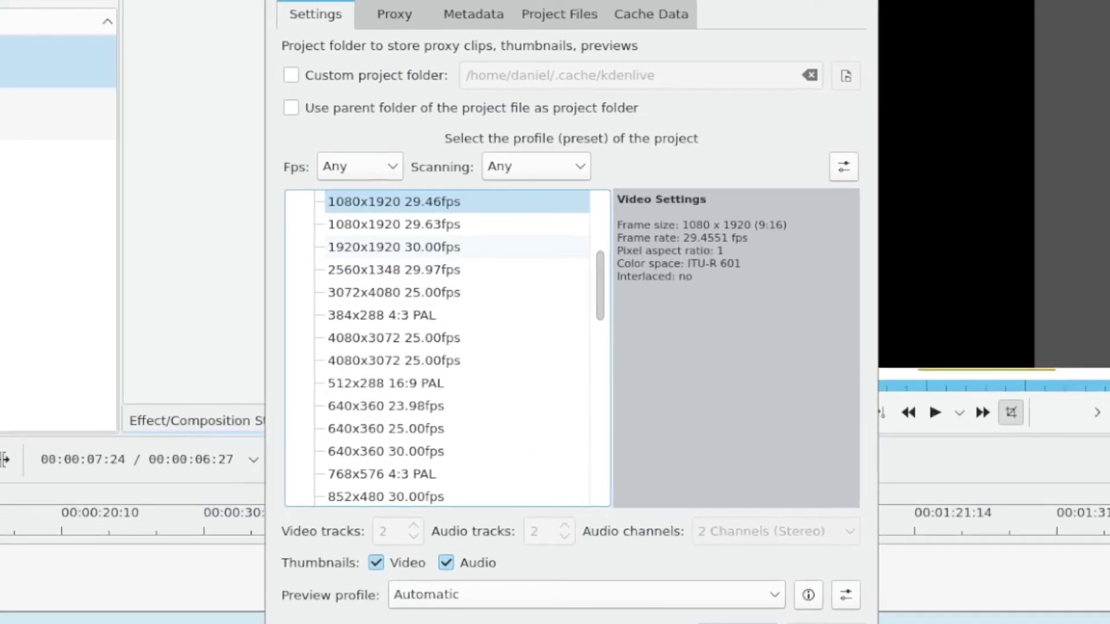
scroll(480, 250, "up", 1)
left_click(411, 246)
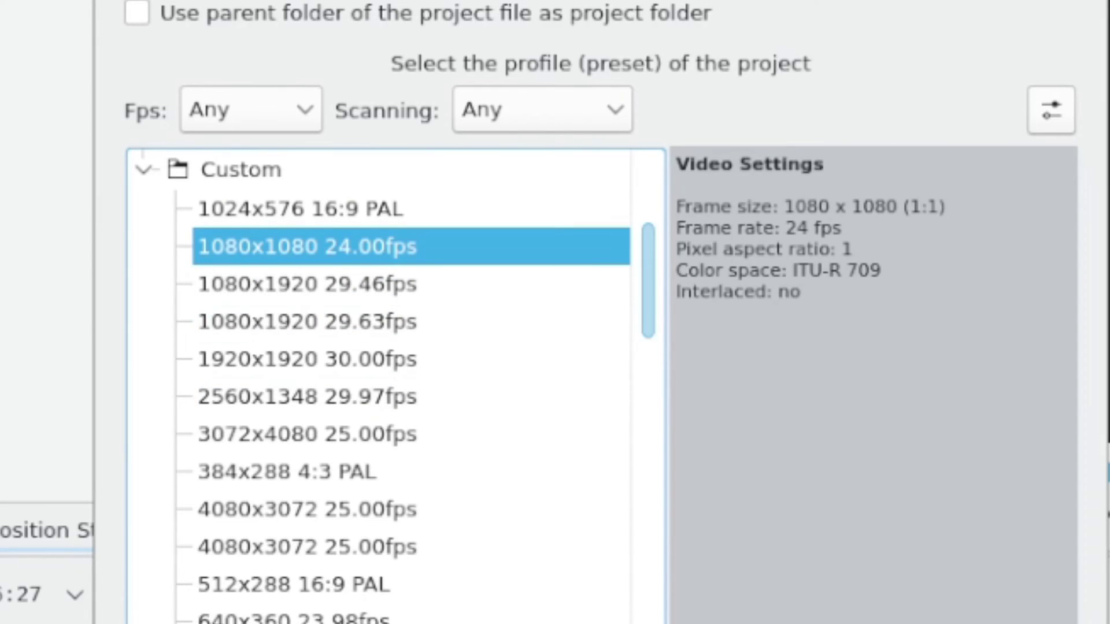
left_click(925, 623)
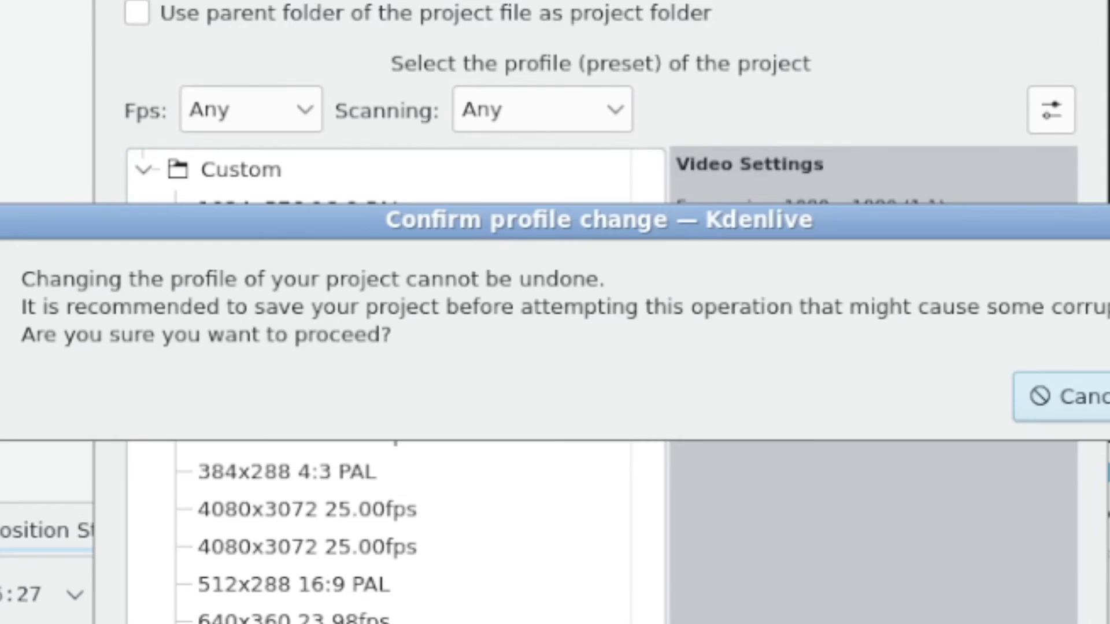
left_click(1109, 396)
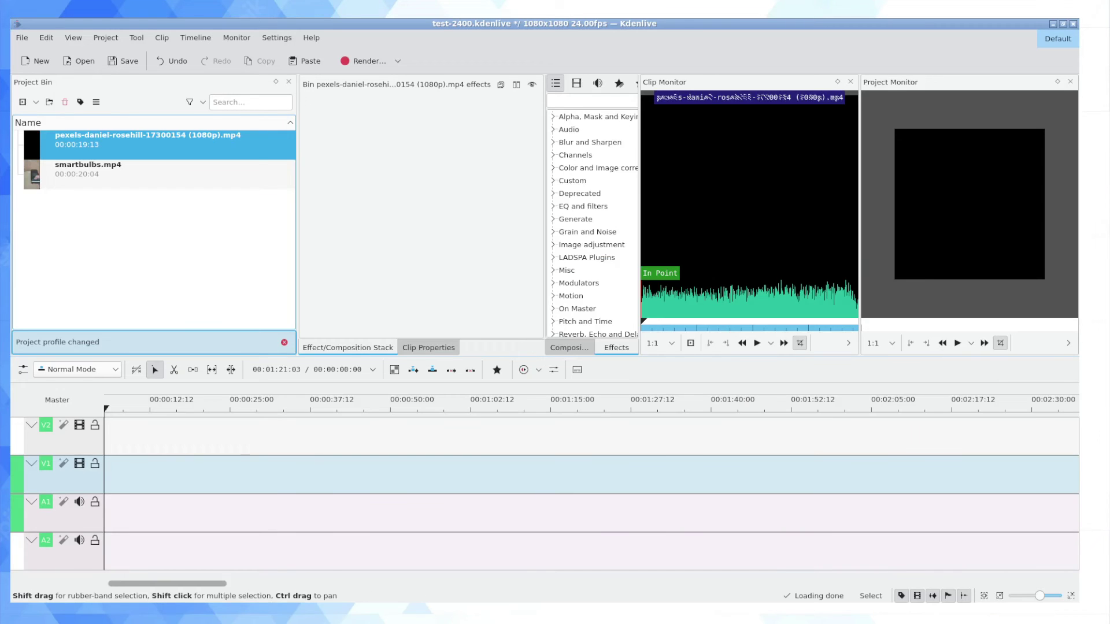
Step: Place the 1080p airplane clip at the start of tracks V1 and A1, and add a Transform effect to it
left_click_drag(173, 145, 138, 508)
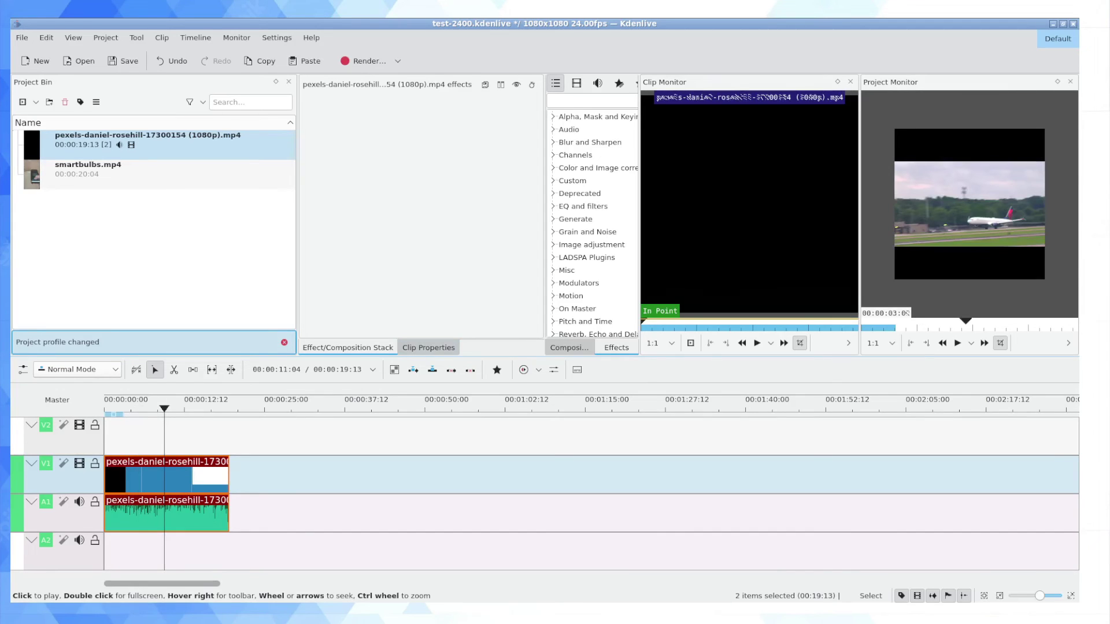
right_click(200, 474)
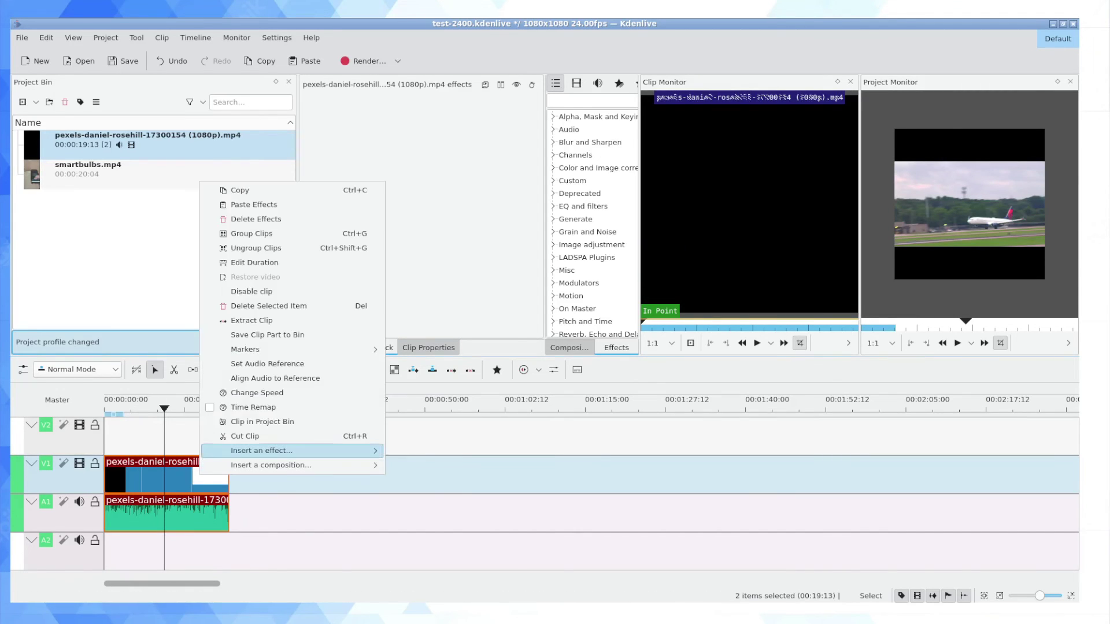
mouse_move(292, 450)
left_click(408, 496)
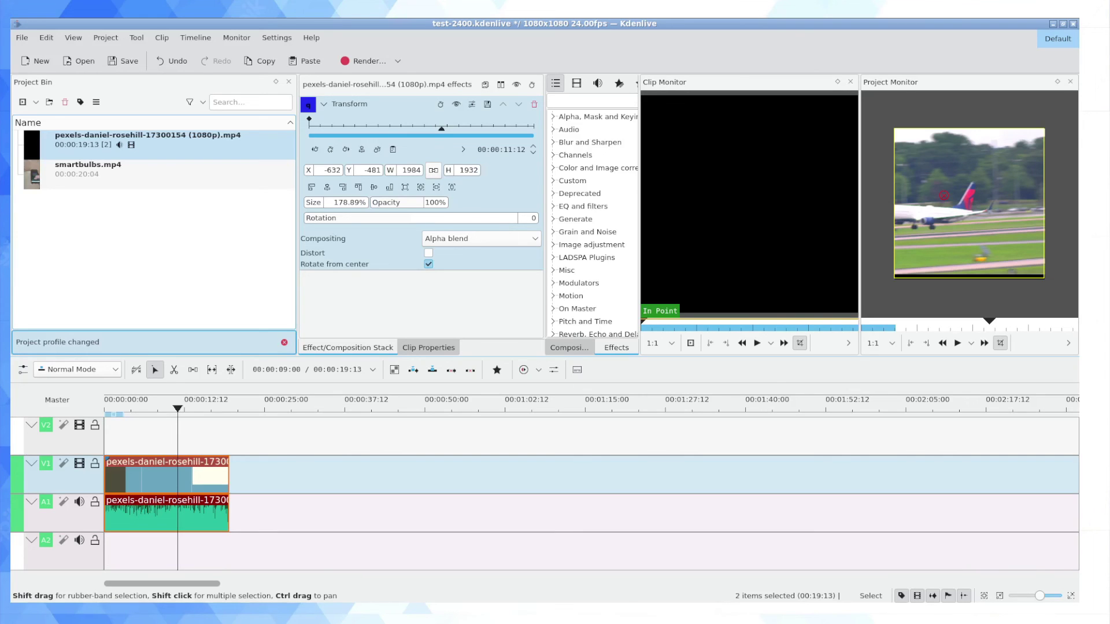
Step: Examine the custom square 1080x1080 24.00fps and vertical 1080x1920 29.46fps presets in the project settings
left_click(105, 38)
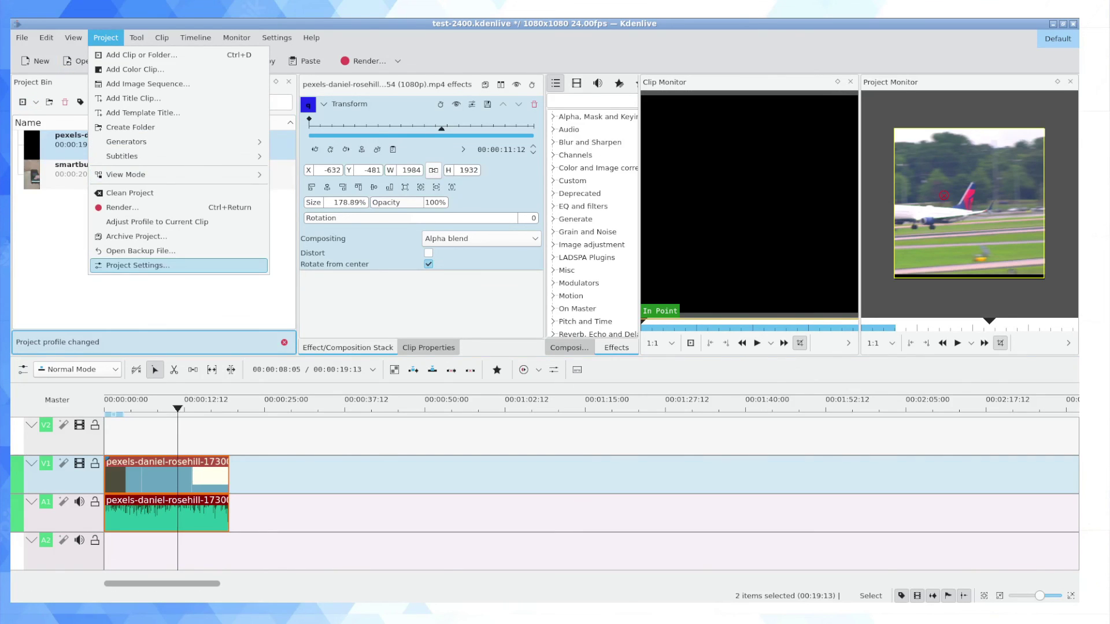
left_click(138, 265)
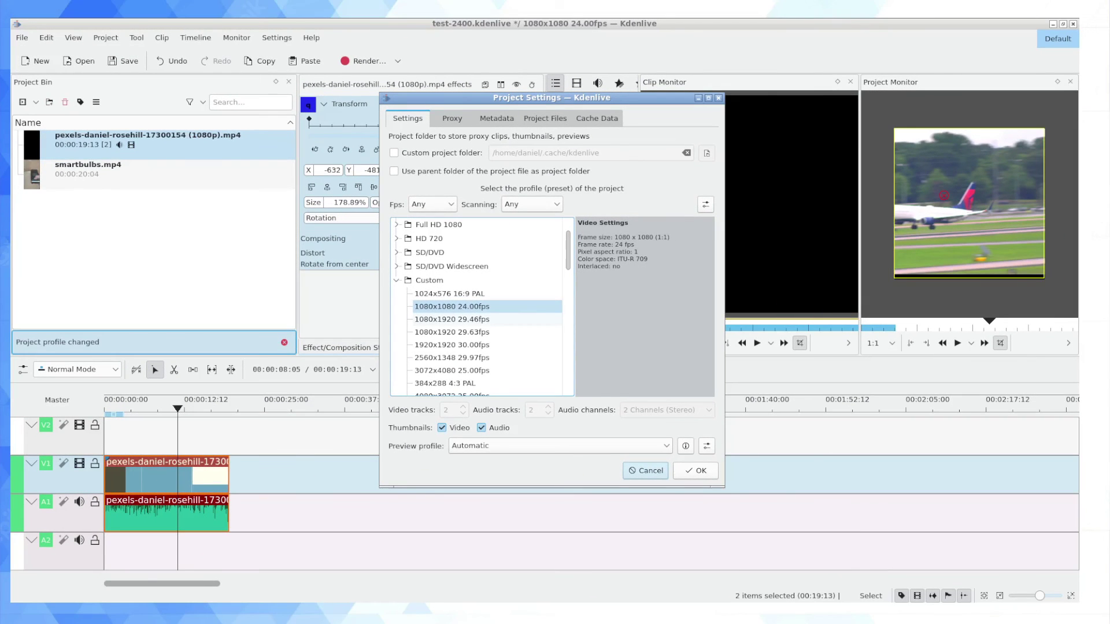
left_click(394, 355)
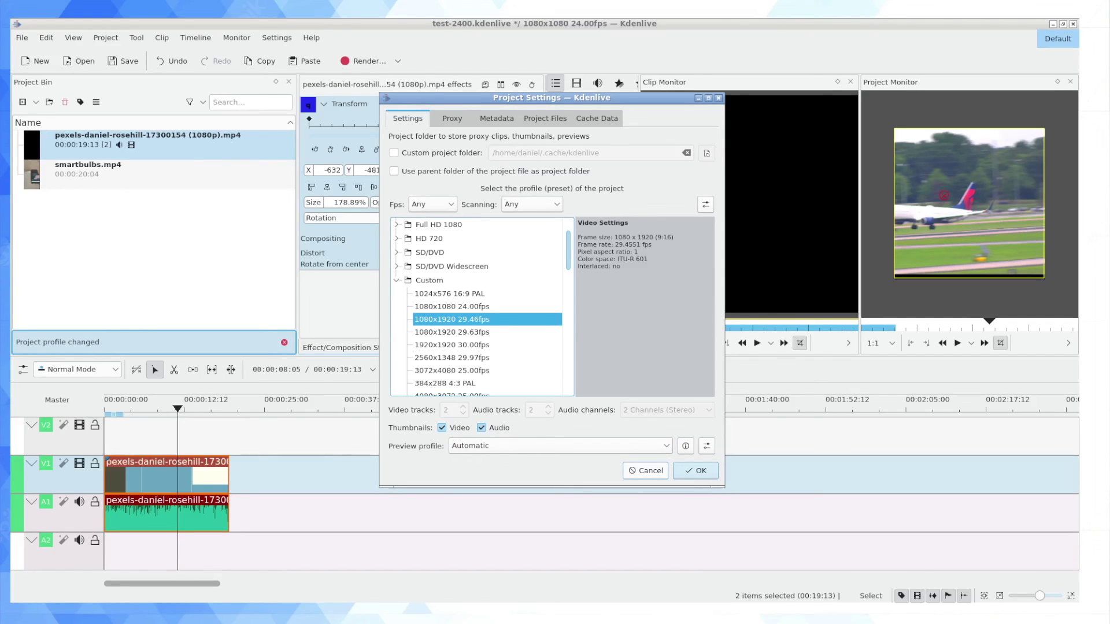
left_click(696, 471)
Step: Move the playhead to 00:00:06:03 to check the airplane clip's square framing, and look over the clip's effect insertion options
left_click(144, 408)
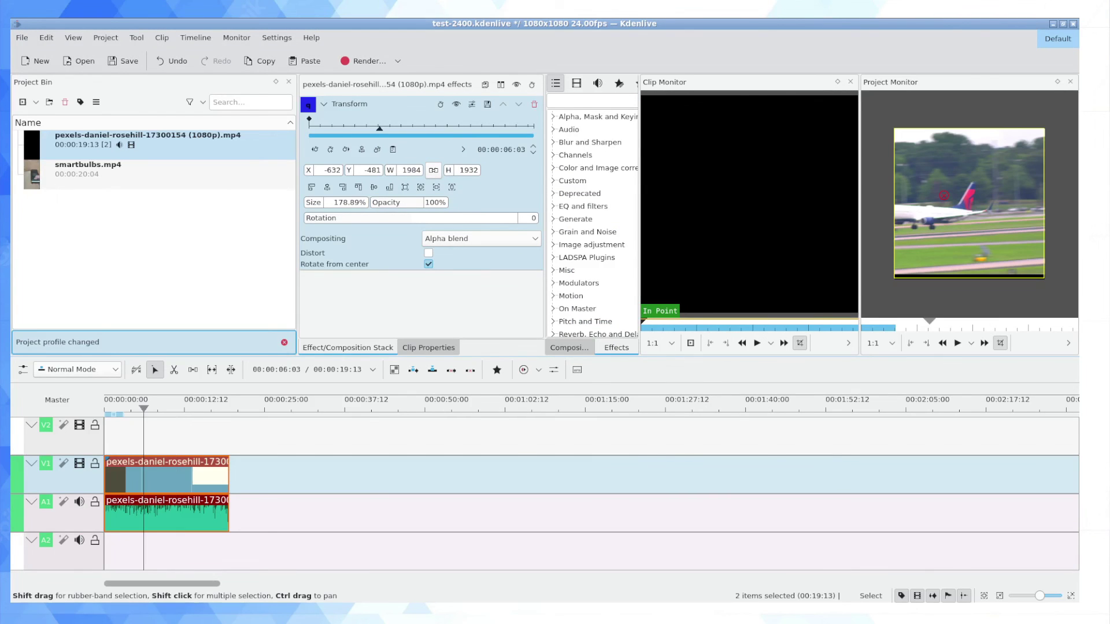
right_click(183, 461)
mouse_move(347, 440)
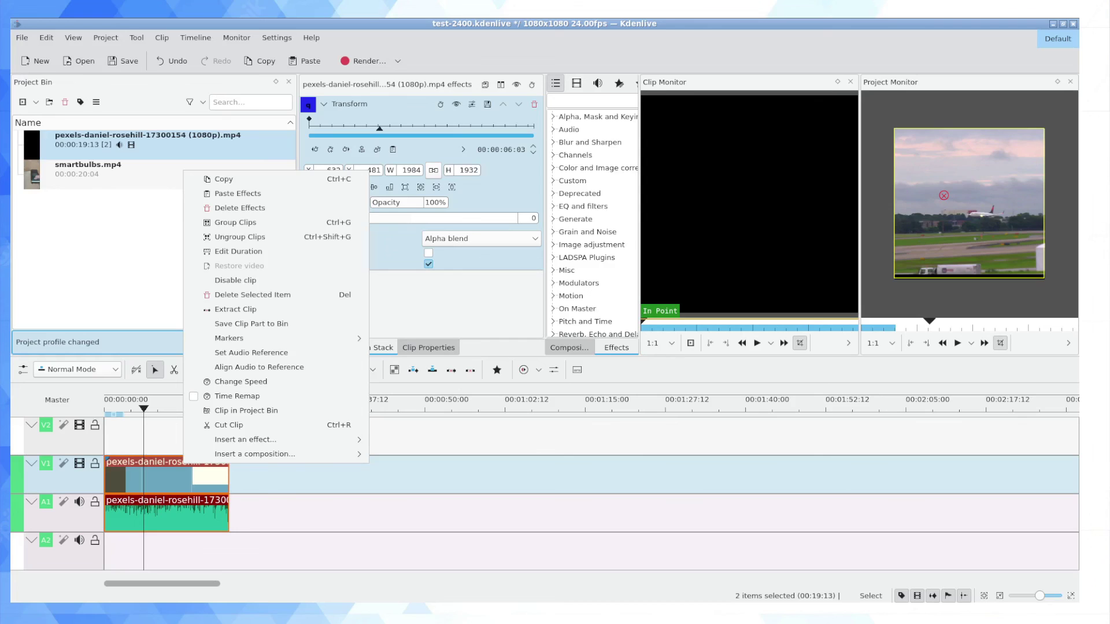
key("Escape")
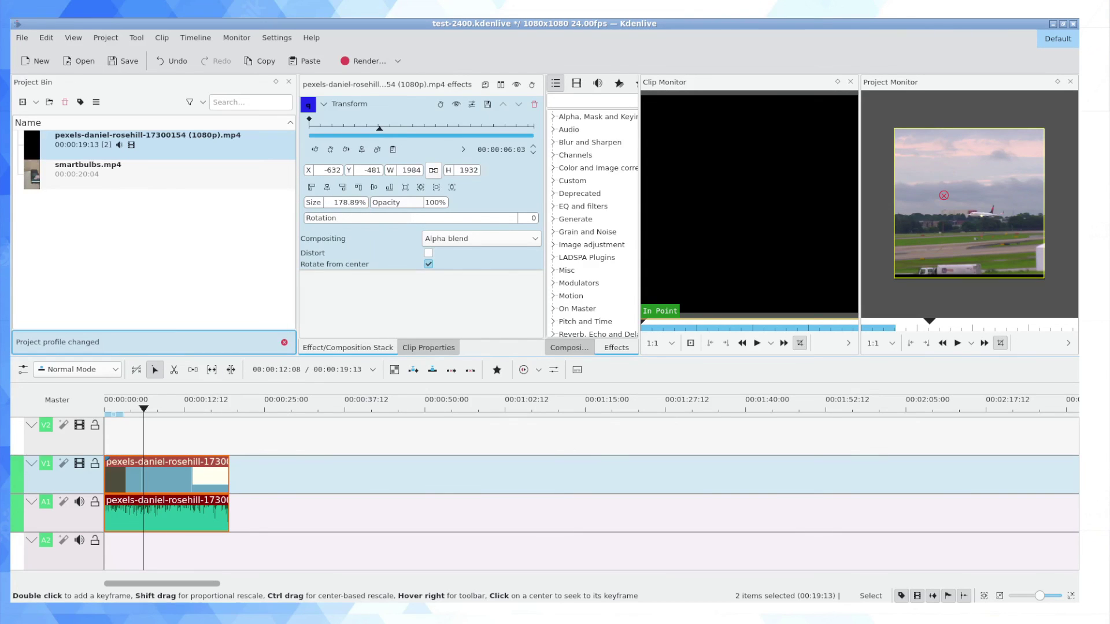